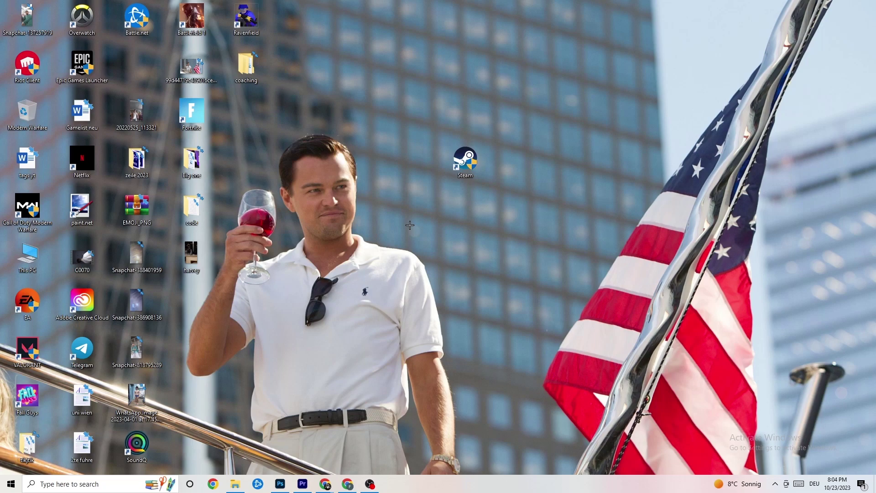
# Drag the Steam desktop shortcut left so it sits next to the man's head
pyautogui.moveTo(464, 162); pyautogui.dragTo(414, 211)
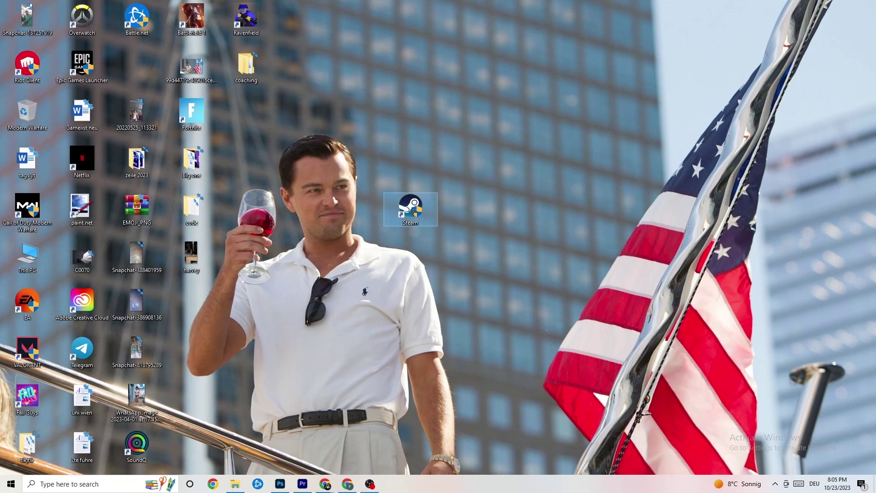
# In the Steam shortcut's Properties, enable Windows 8 compatibility mode and Run as administrator
pyautogui.rightClick(414, 211)
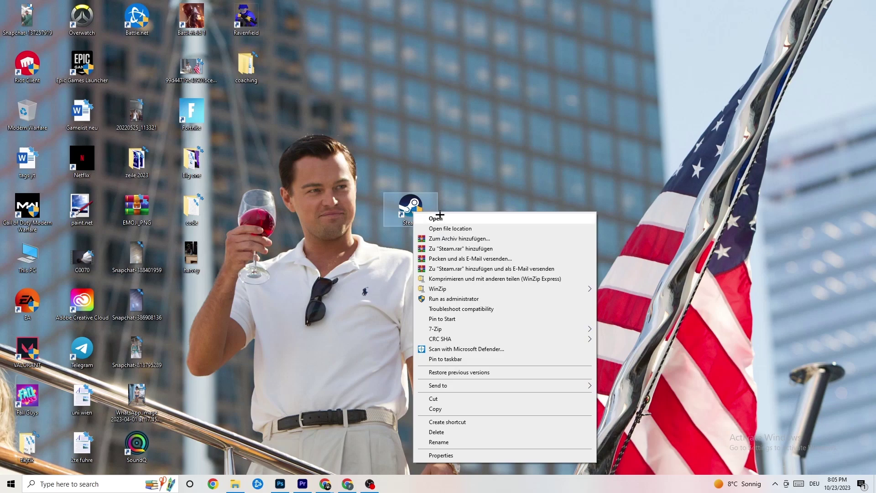
pyautogui.click(468, 455)
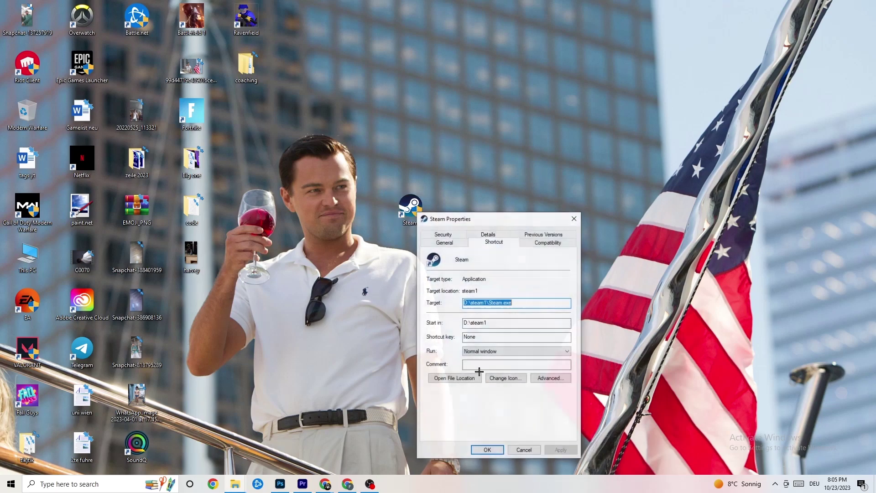
pyautogui.moveTo(483, 220); pyautogui.dragTo(411, 122)
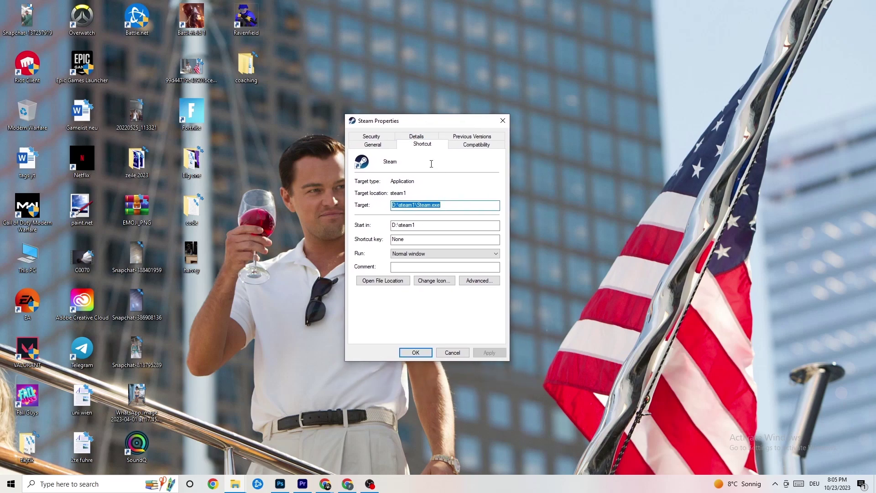
pyautogui.click(473, 146)
pyautogui.moveTo(439, 128); pyautogui.dragTo(421, 69)
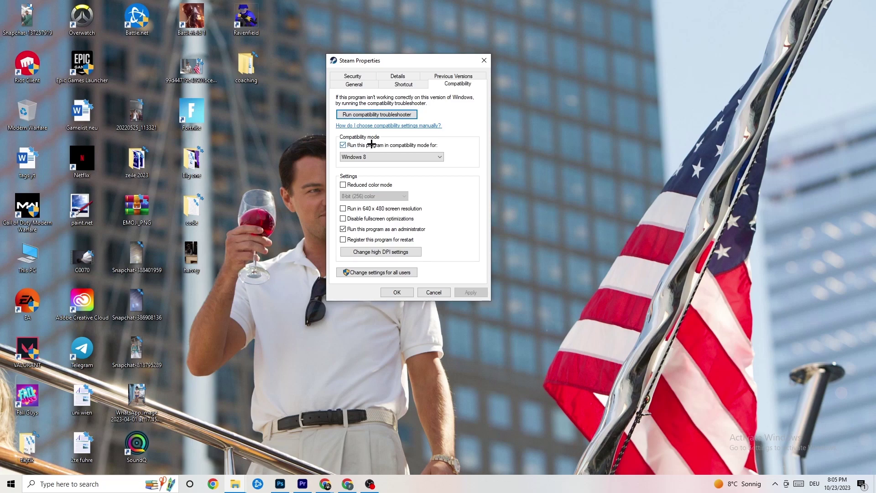
pyautogui.click(433, 155)
pyautogui.click(453, 148)
# Save the compatibility settings with OK and shuffle the Steam shortcut around the desktop
pyautogui.click(397, 292)
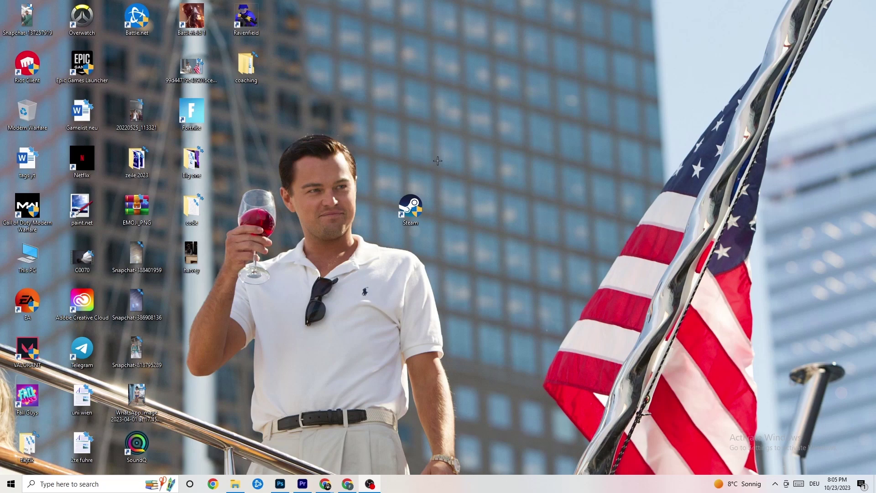
pyautogui.moveTo(421, 210); pyautogui.dragTo(421, 115)
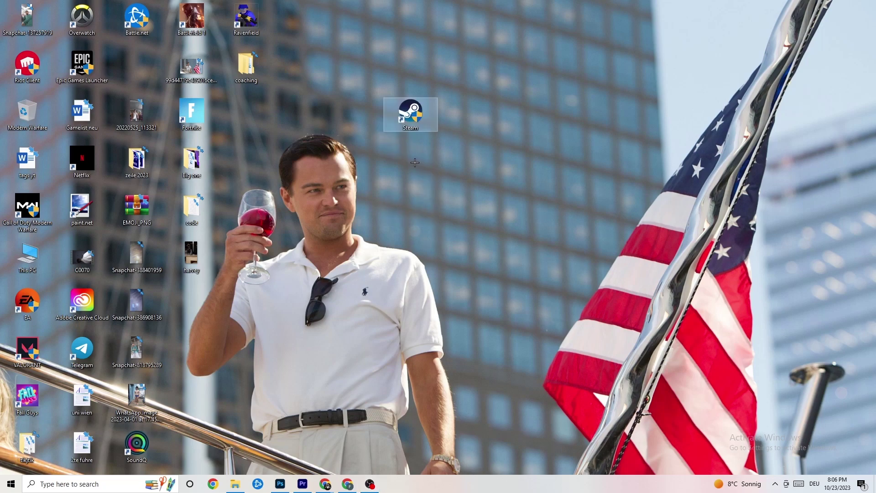
pyautogui.moveTo(395, 126); pyautogui.dragTo(354, 158)
pyautogui.click(376, 124)
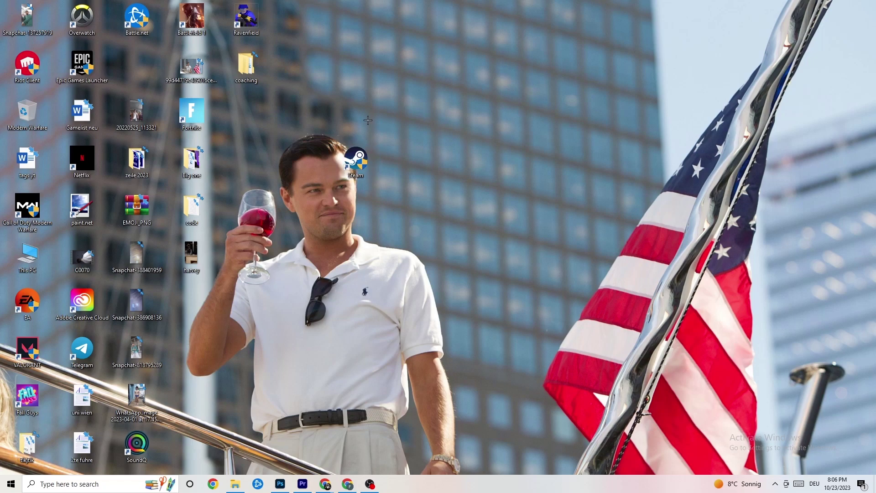
pyautogui.moveTo(355, 161); pyautogui.dragTo(413, 163)
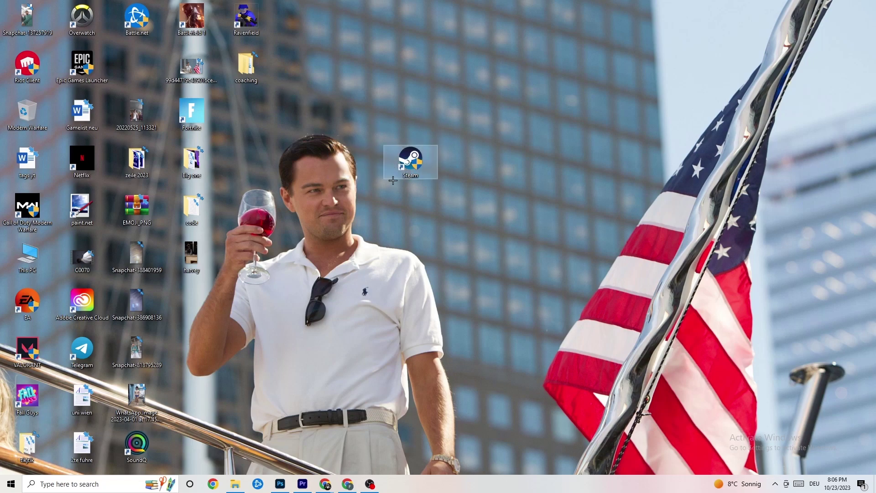
# Verify the saved Compatibility settings, then place Steam beside Epic Games Launcher
pyautogui.rightClick(412, 169)
pyautogui.click(460, 407)
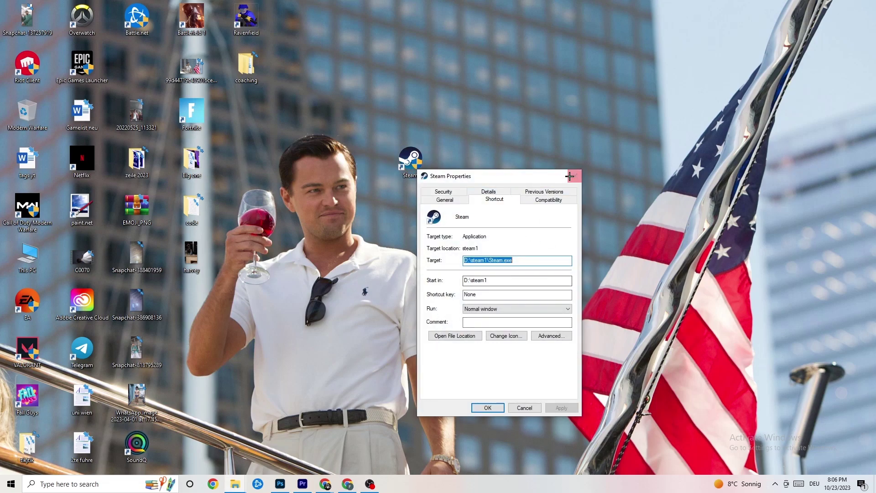
pyautogui.click(549, 200)
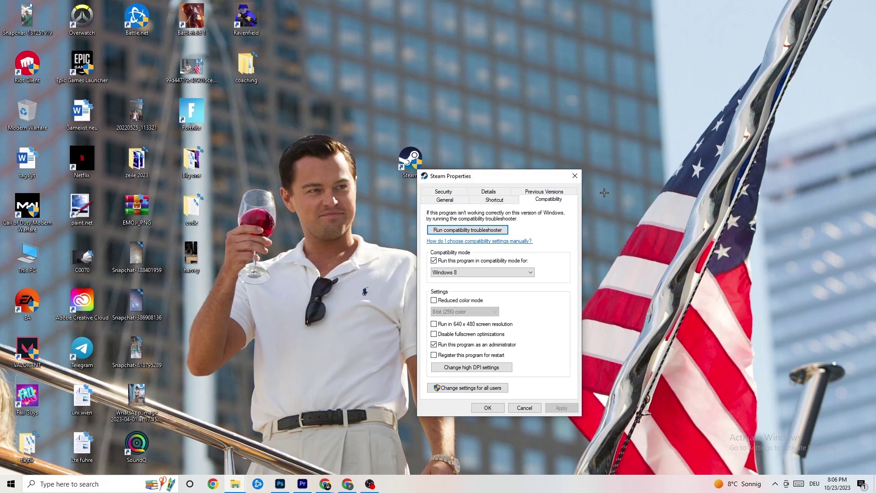
pyautogui.click(575, 176)
pyautogui.moveTo(411, 160); pyautogui.dragTo(137, 68)
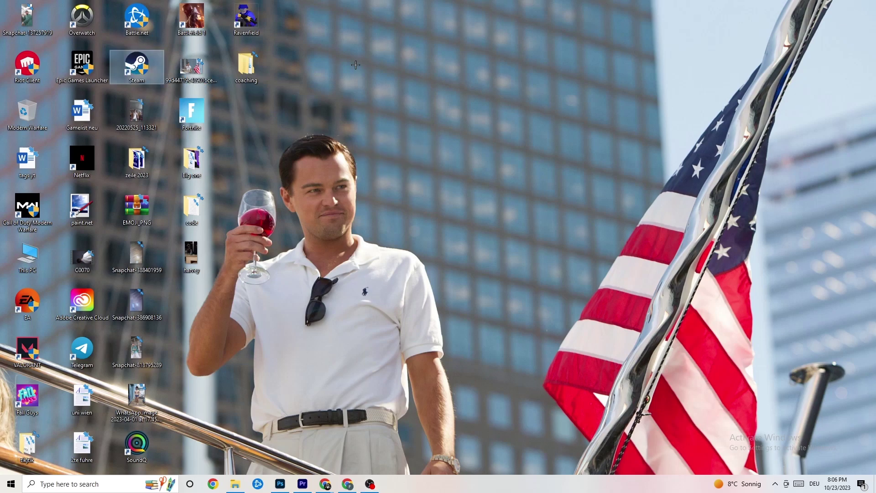
pyautogui.click(425, 89)
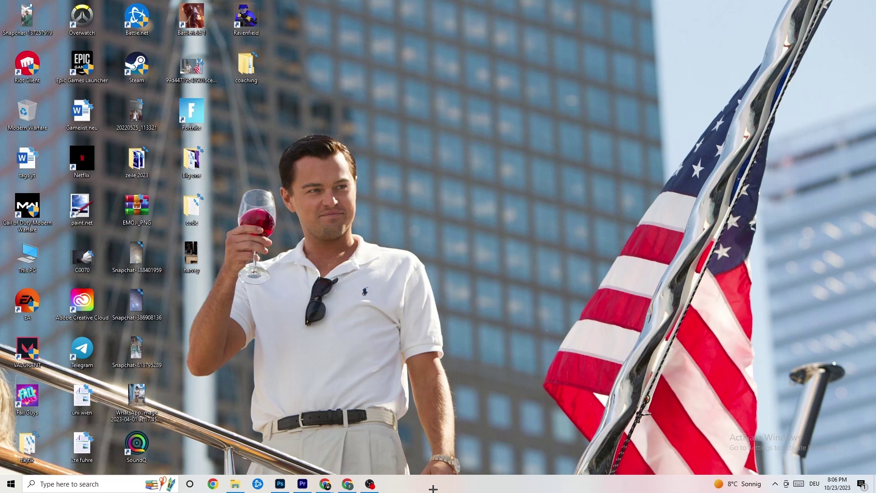
# Open Task Manager from the taskbar, maximize it, and scroll through the Processes list
pyautogui.rightClick(404, 488)
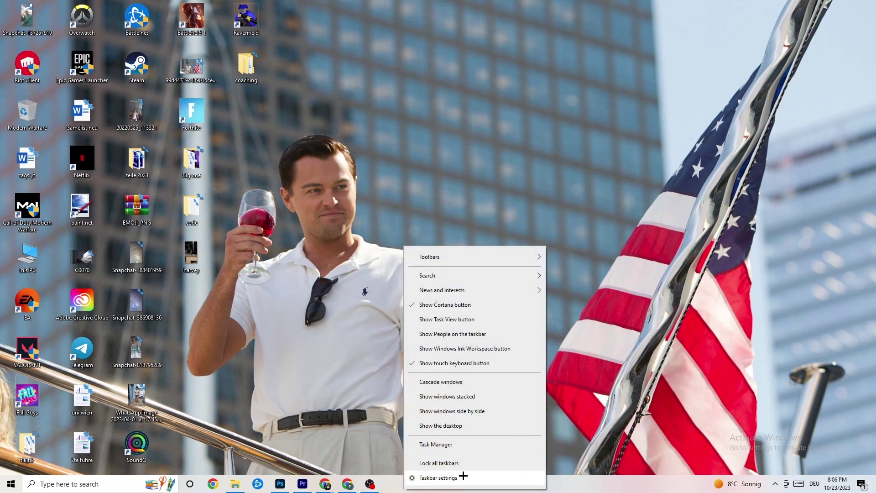
pyautogui.click(447, 444)
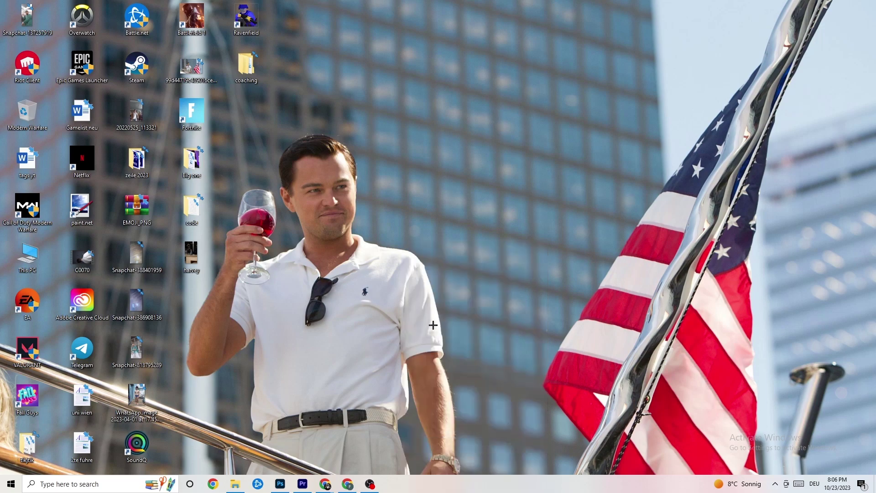
pyautogui.doubleClick(352, 90)
pyautogui.moveTo(360, 4); pyautogui.dragTo(378, 43)
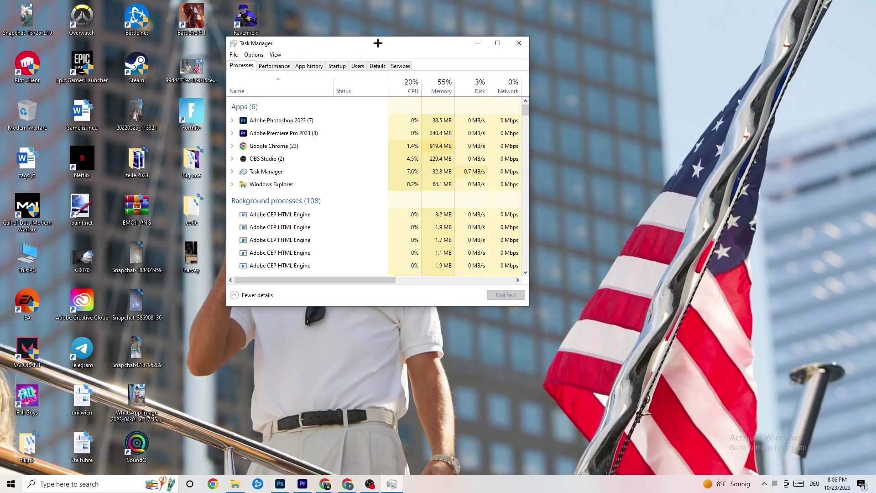
pyautogui.click(498, 44)
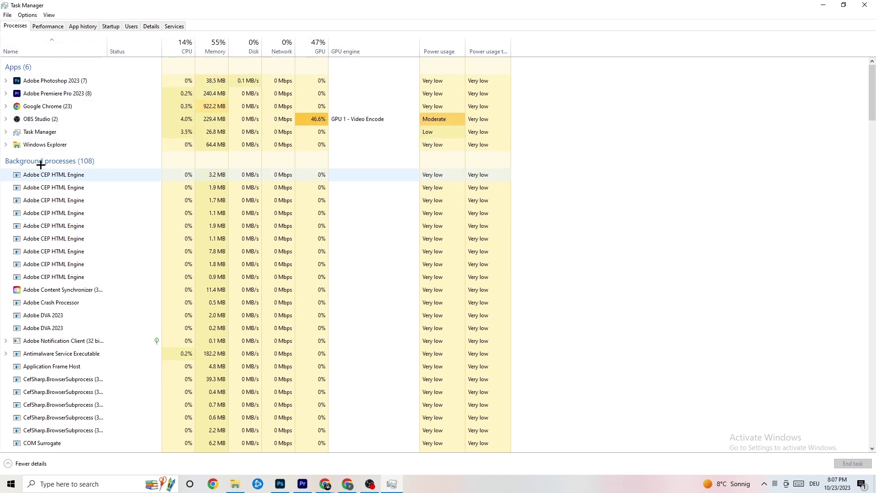
pyautogui.scroll(-4, 114, 247)
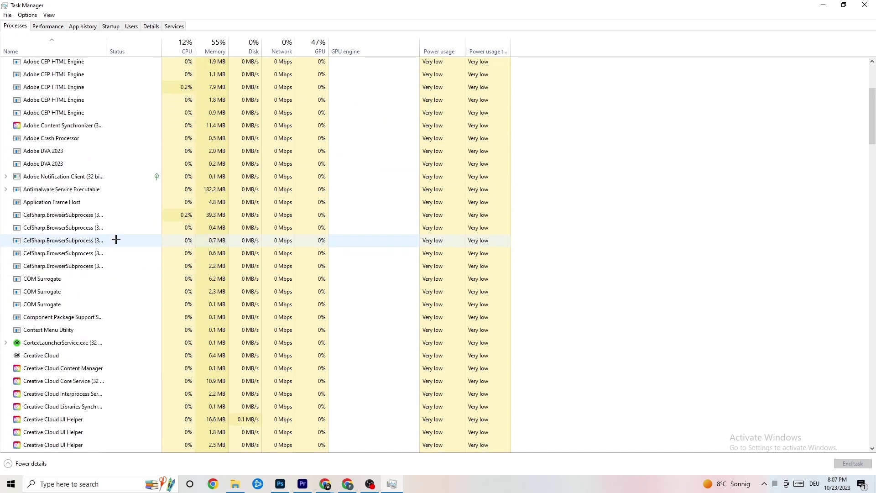
pyautogui.scroll(-12, 116, 240)
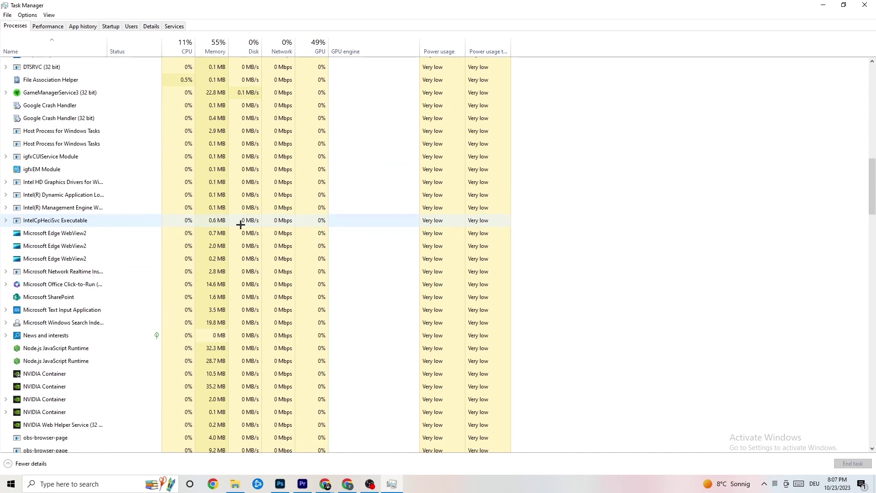
pyautogui.scroll(15, 240, 224)
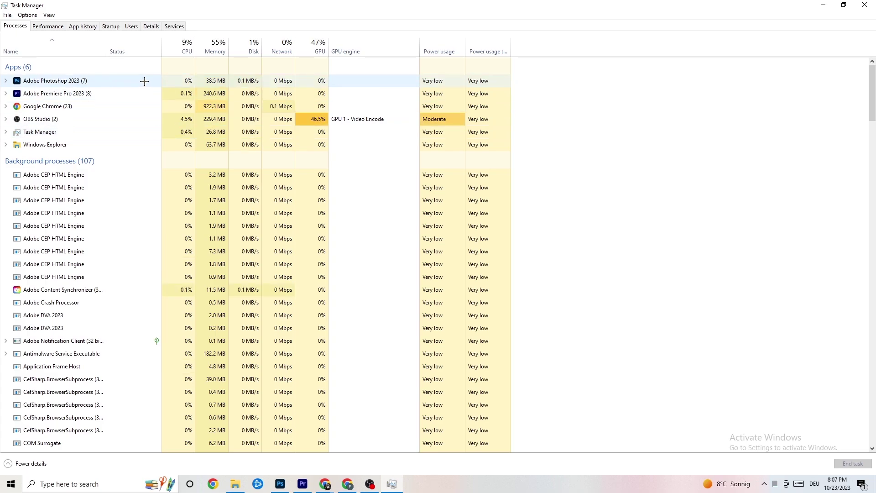
# End the Adobe Photoshop 2023 task from the Processes list
pyautogui.rightClick(224, 81)
pyautogui.click(120, 84)
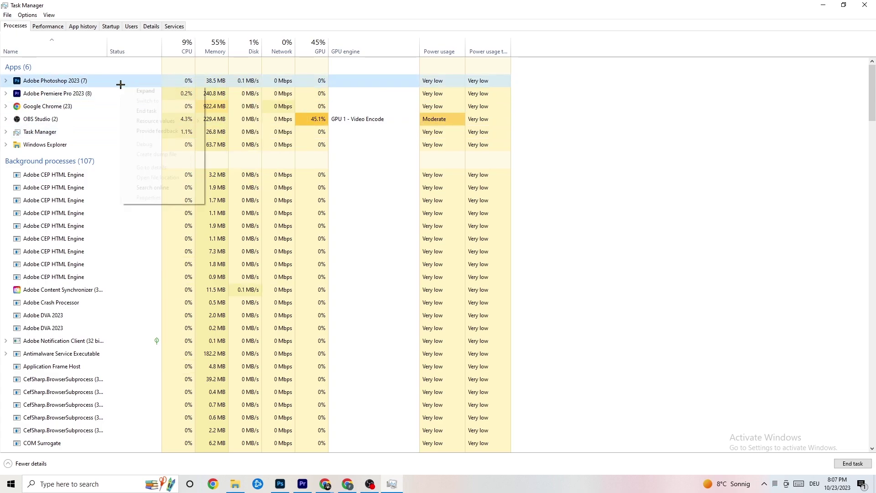
pyautogui.rightClick(122, 84)
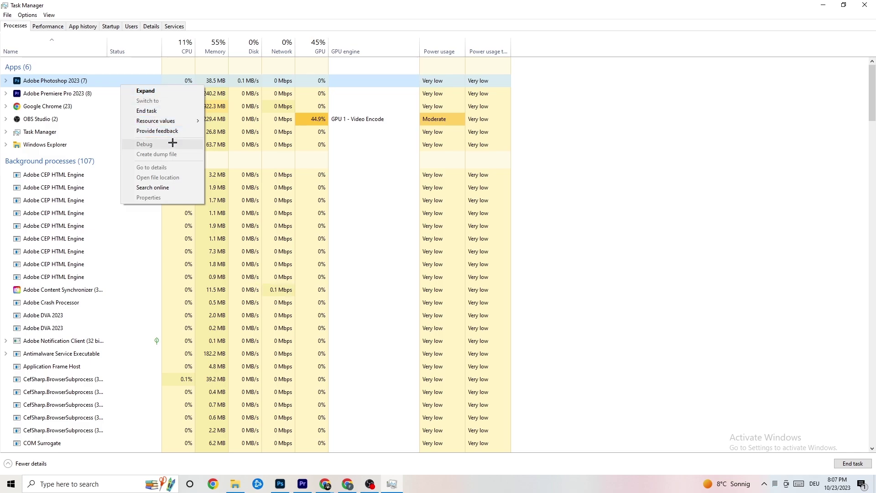
pyautogui.click(173, 110)
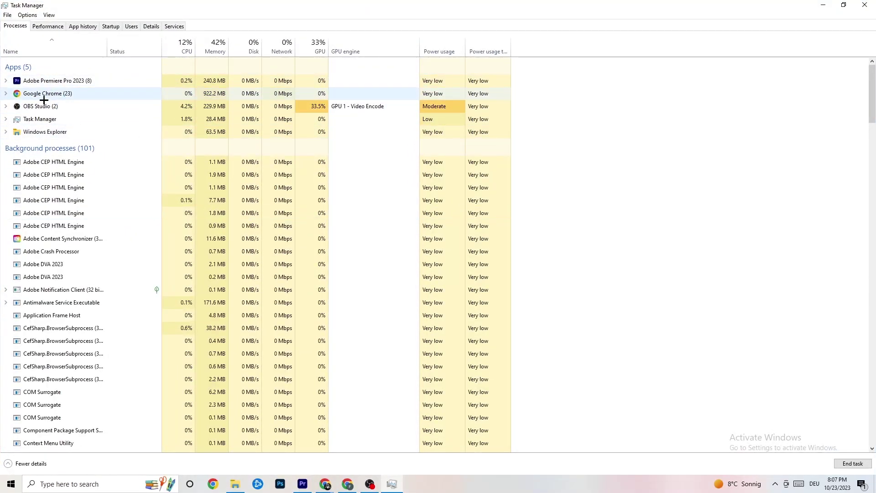
pyautogui.rightClick(87, 78)
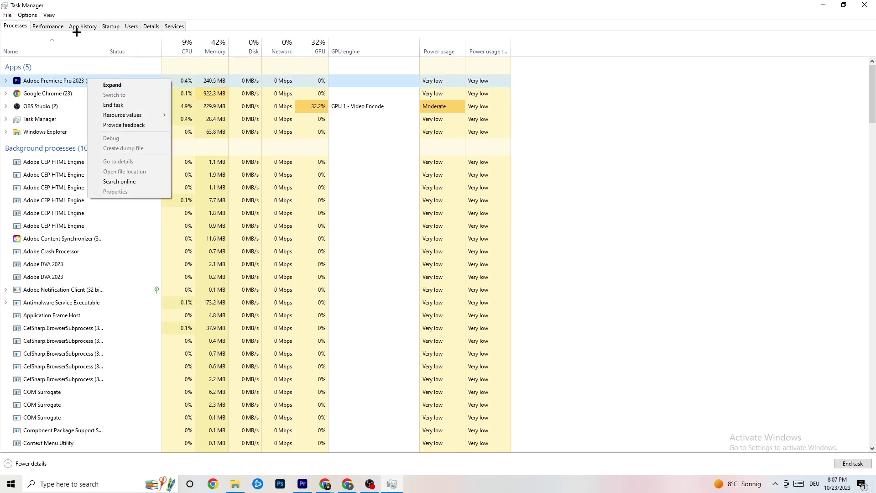
pyautogui.click(54, 26)
pyautogui.click(79, 26)
pyautogui.click(110, 26)
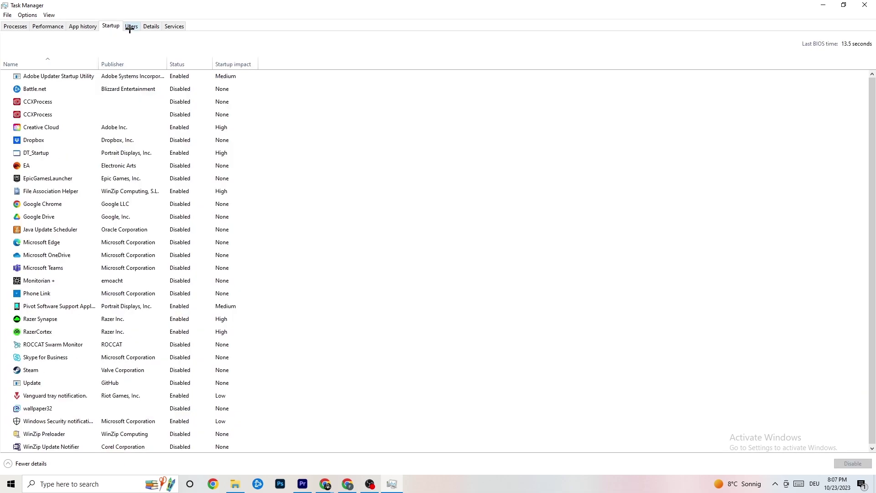
pyautogui.click(131, 27)
pyautogui.click(151, 28)
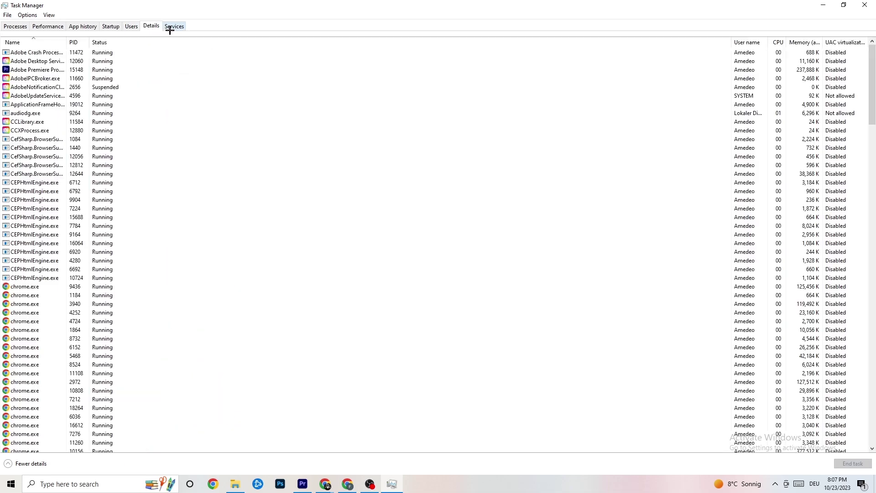
pyautogui.click(16, 26)
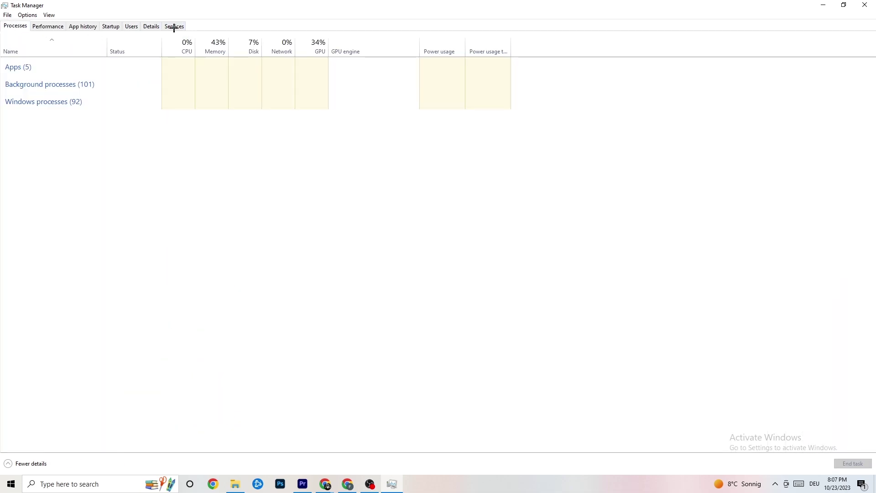
pyautogui.click(152, 26)
pyautogui.rightClick(74, 73)
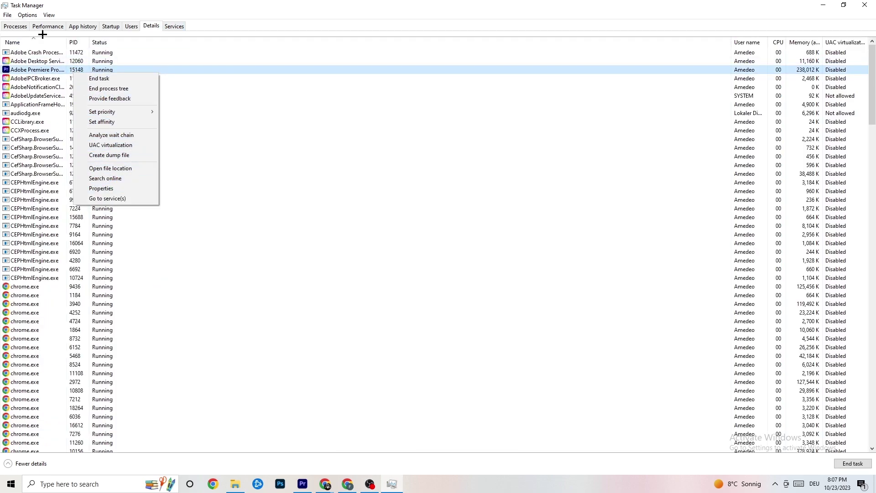
pyautogui.click(22, 26)
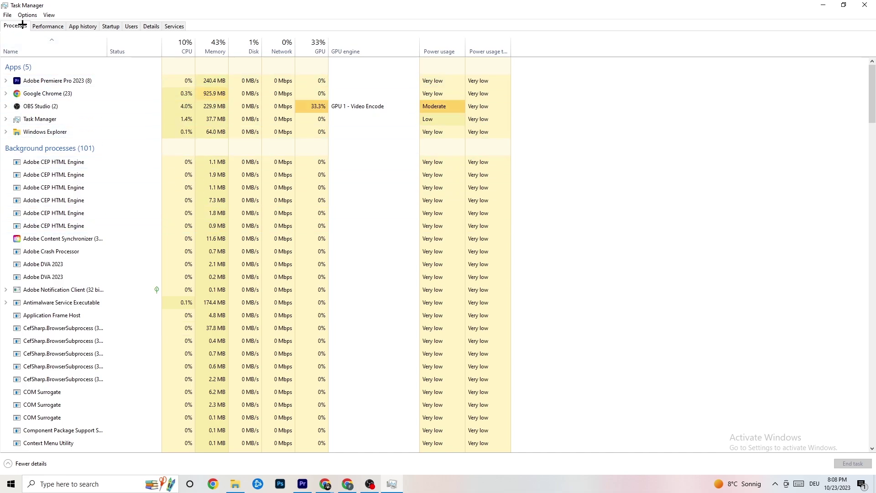
pyautogui.click(152, 26)
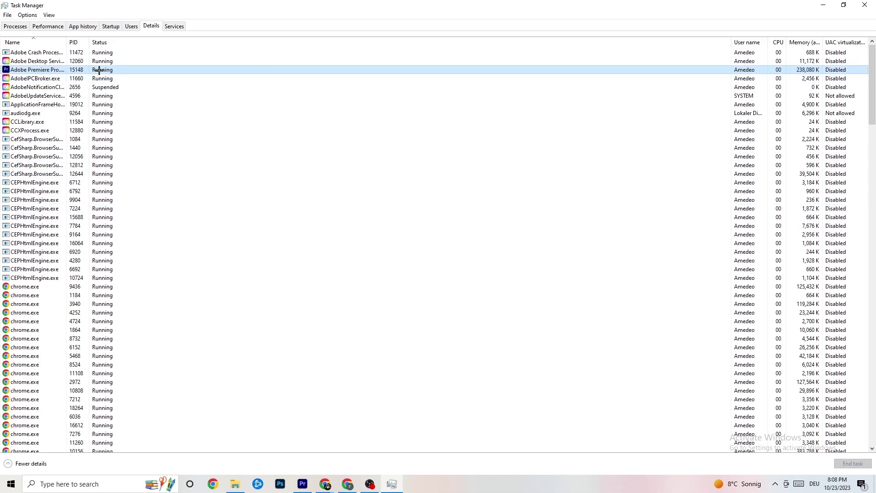
pyautogui.rightClick(99, 70)
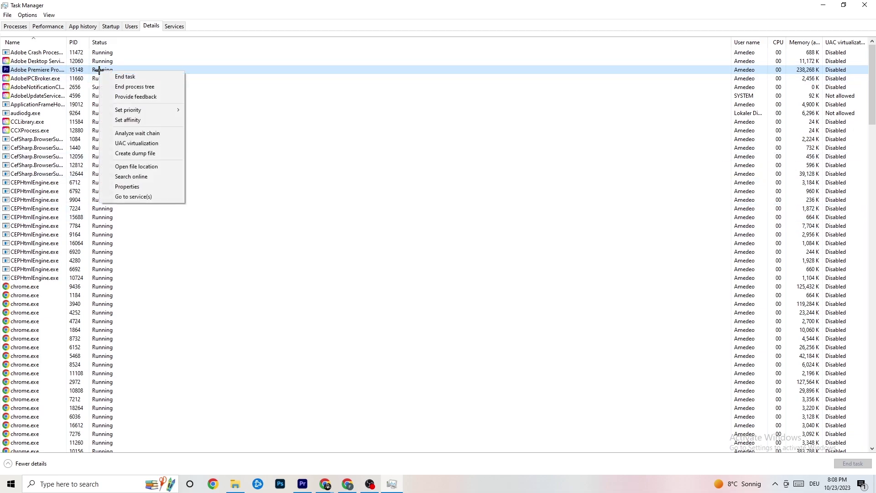
pyautogui.moveTo(154, 110)
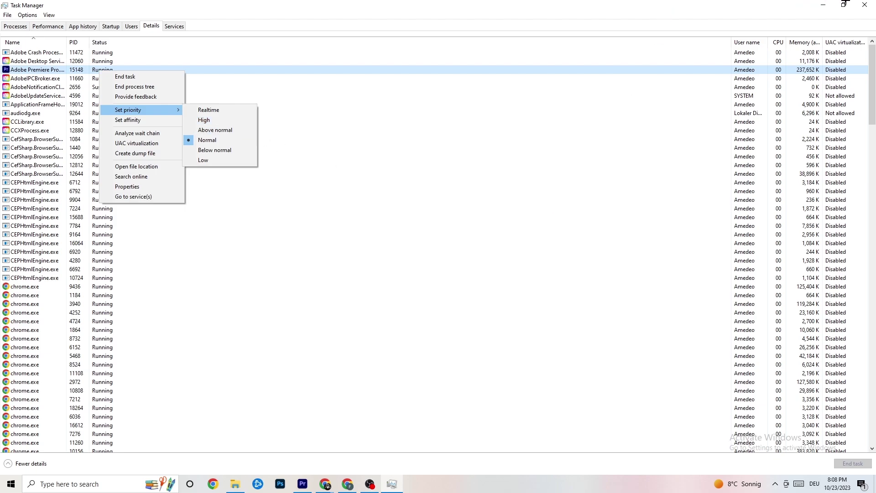
pyautogui.click(210, 52)
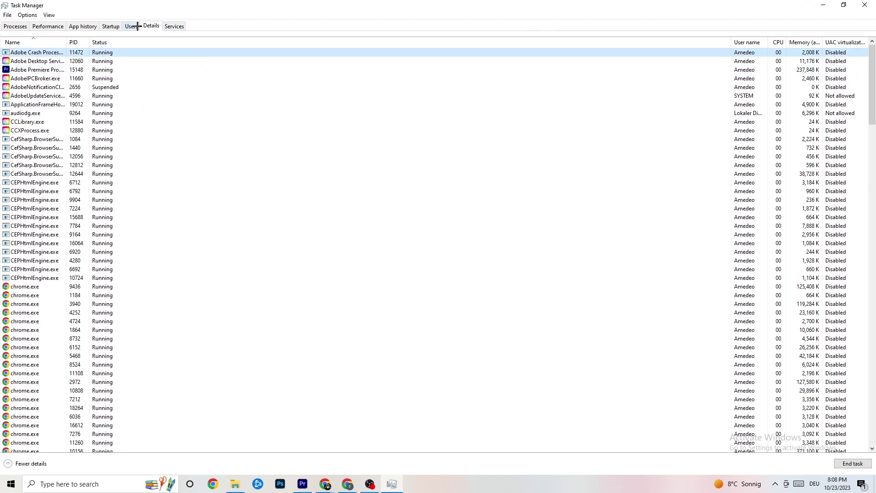
# Inspect the Adobe Updater Startup Utility entry on the Startup tab, then close Task Manager
pyautogui.click(111, 25)
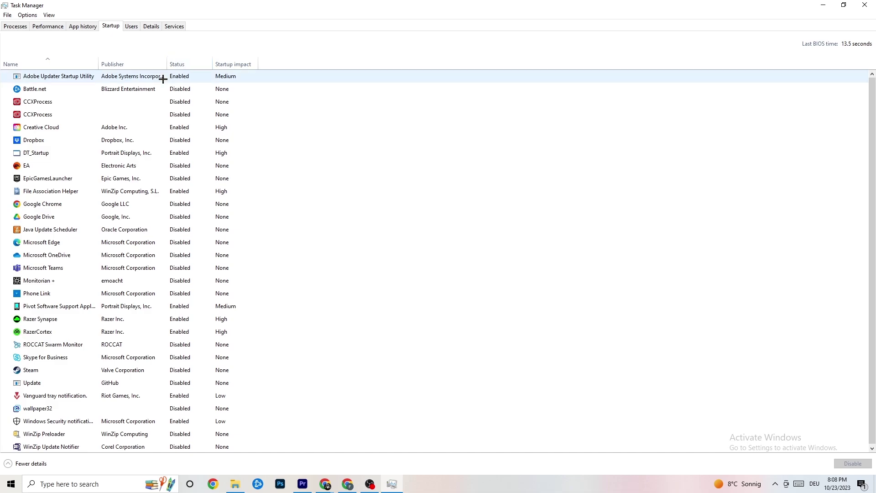
pyautogui.click(188, 79)
pyautogui.rightClick(189, 79)
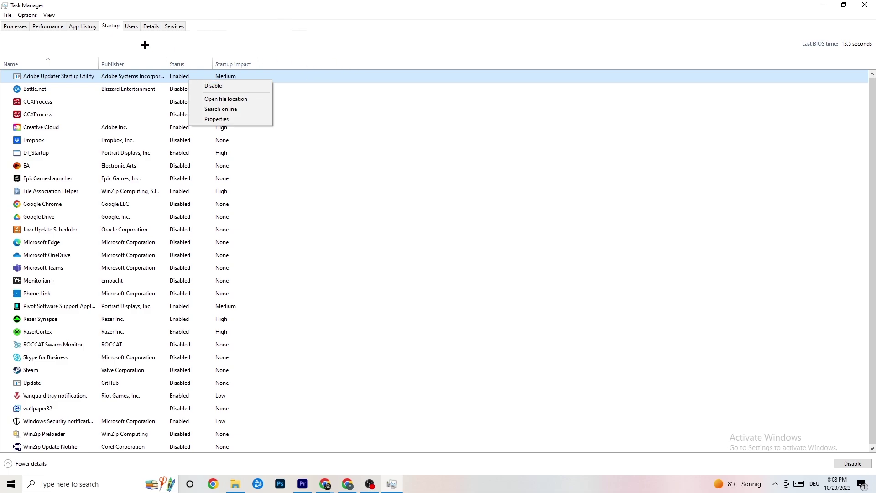
pyautogui.click(461, 38)
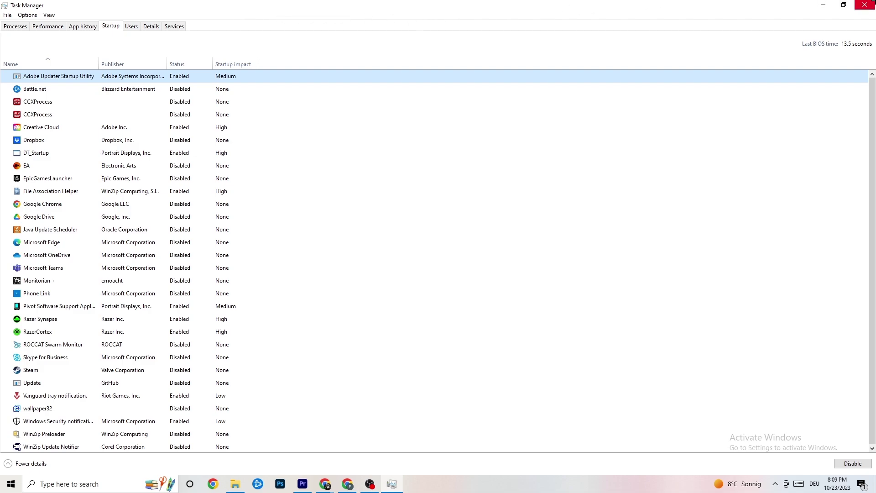
pyautogui.click(865, 4)
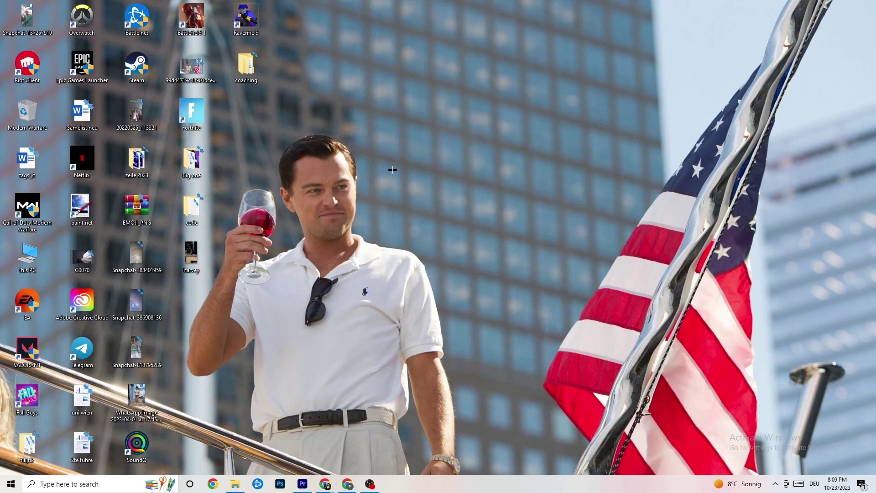
# Open Windows Settings from Start and go to the System Display page
pyautogui.click(11, 484)
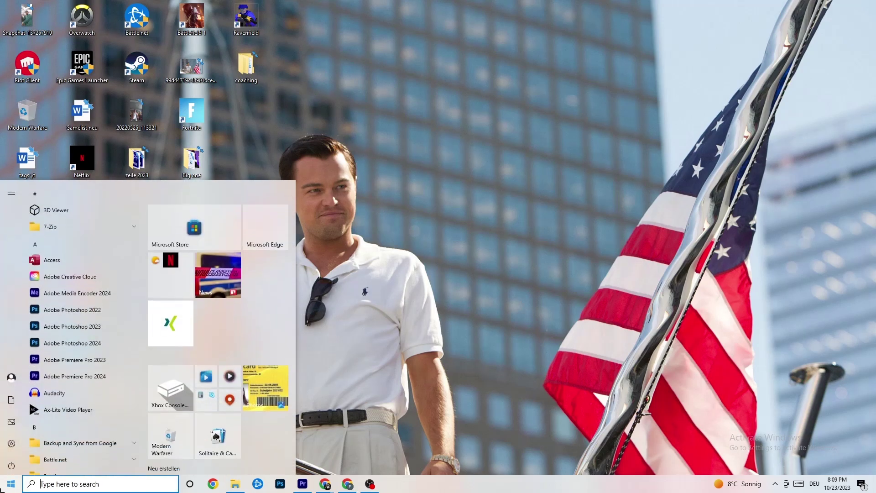
pyautogui.click(11, 442)
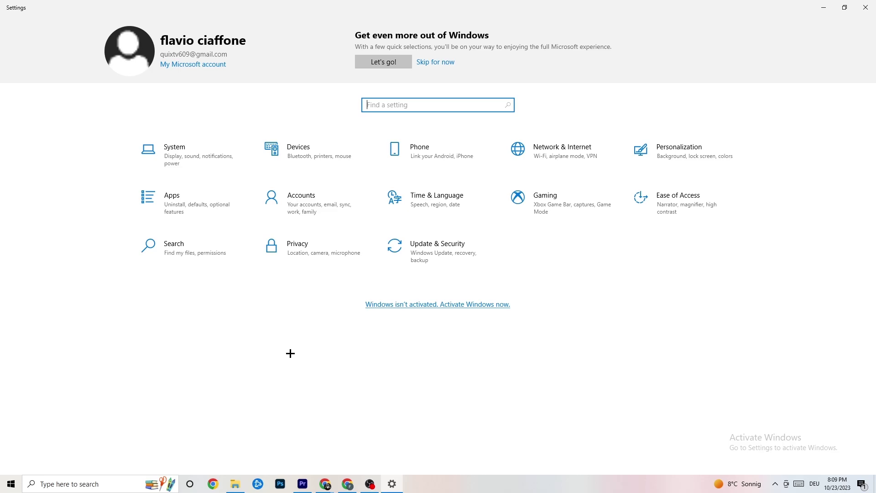
pyautogui.click(206, 157)
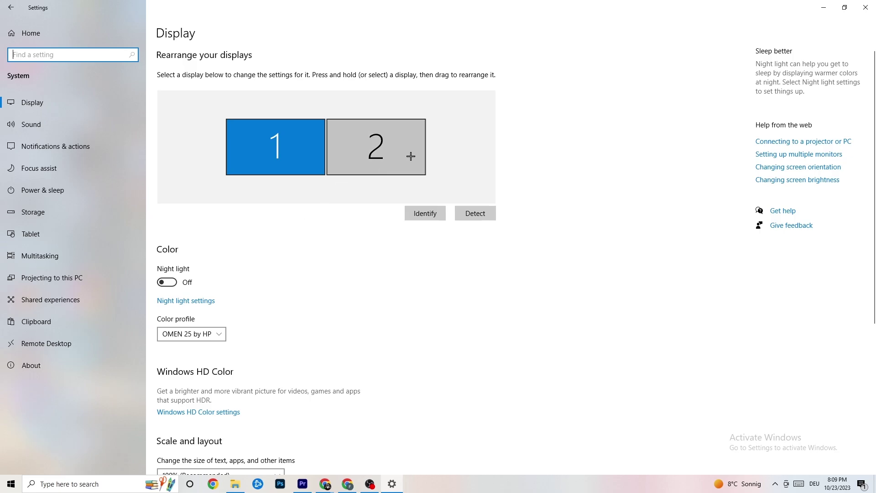
pyautogui.scroll(-5, 492, 169)
pyautogui.scroll(5, 493, 178)
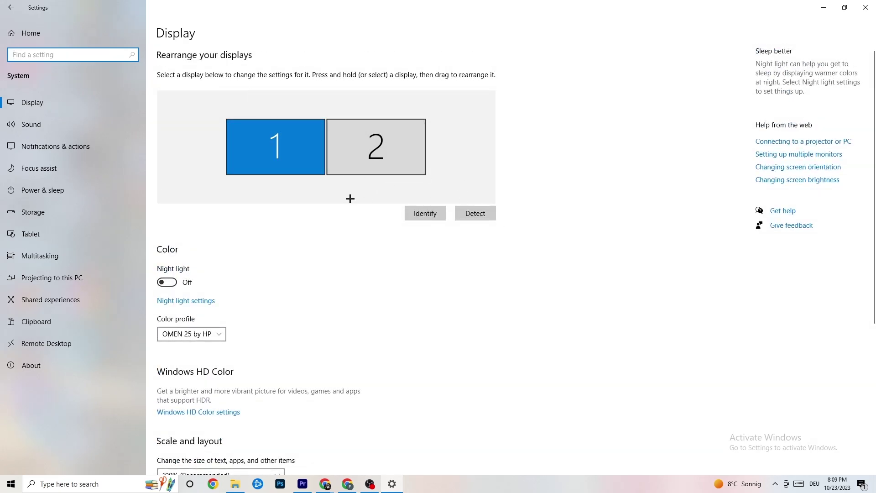
pyautogui.scroll(-5, 348, 196)
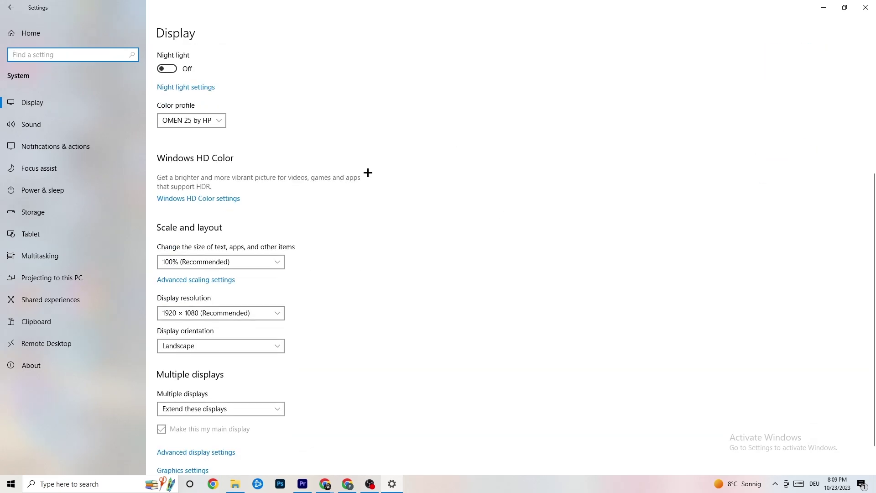
# Keep scaling at 100% and resolution at 1920 × 1080, then view Power & sleep
pyautogui.click(274, 265)
pyautogui.click(226, 265)
pyautogui.click(225, 265)
pyautogui.click(428, 225)
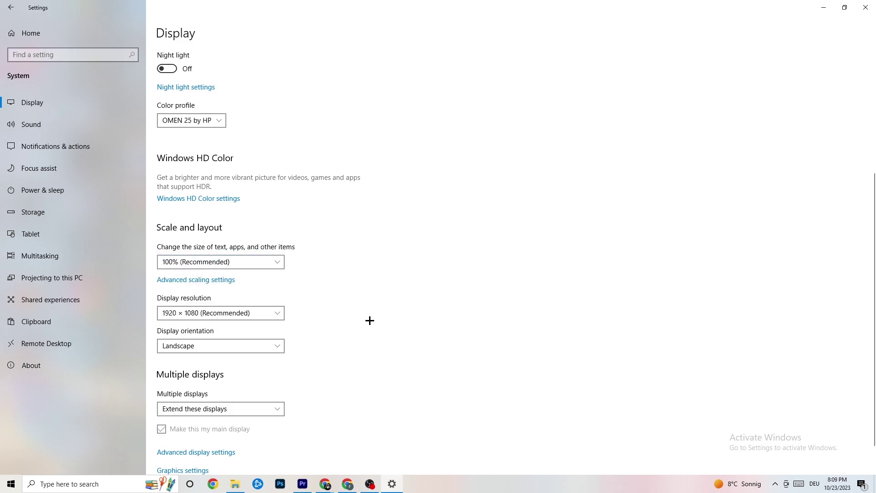
pyautogui.click(263, 317)
pyautogui.click(387, 274)
pyautogui.scroll(-2, 381, 253)
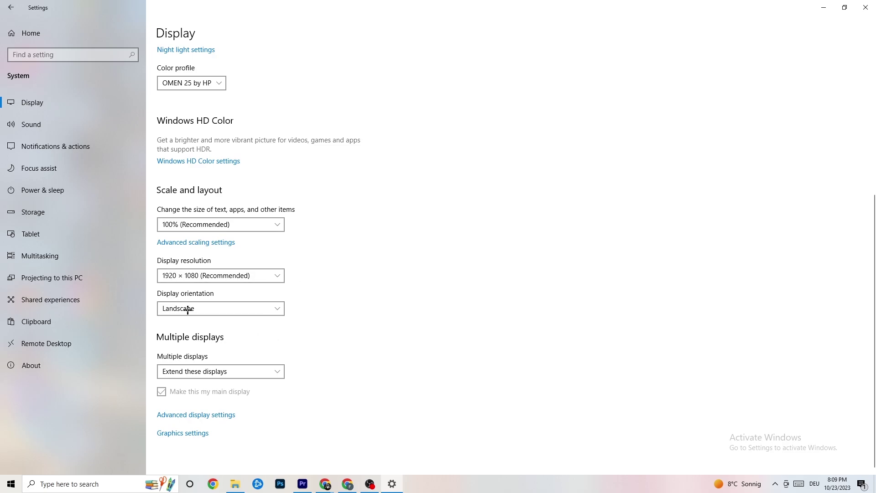
pyautogui.click(87, 190)
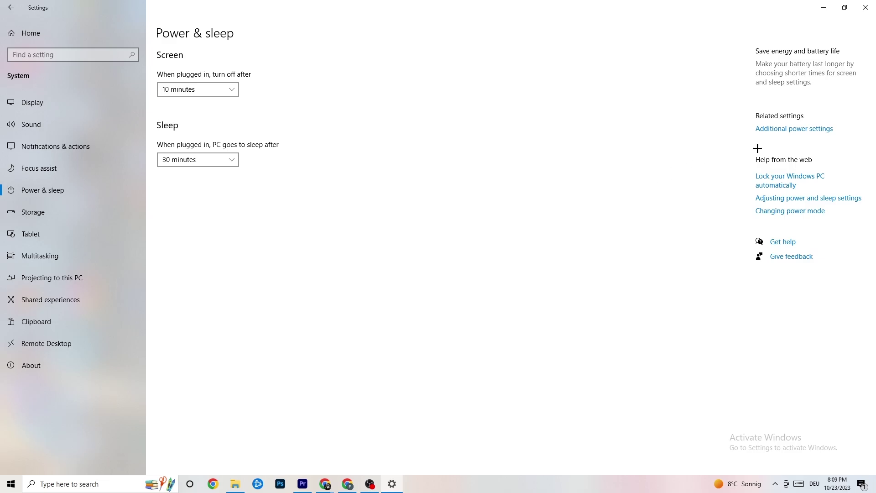
# Look at the Additional power settings plan window, close it, and switch to Storage
pyautogui.click(787, 131)
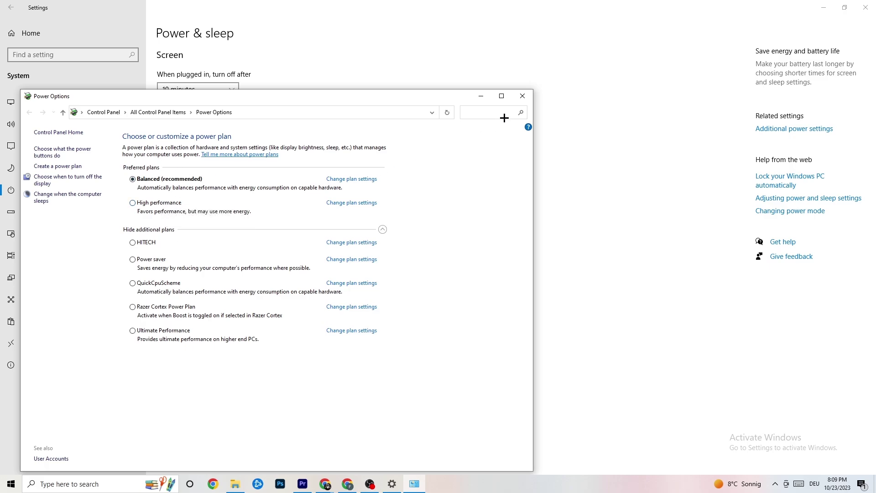
pyautogui.click(522, 96)
pyautogui.click(56, 218)
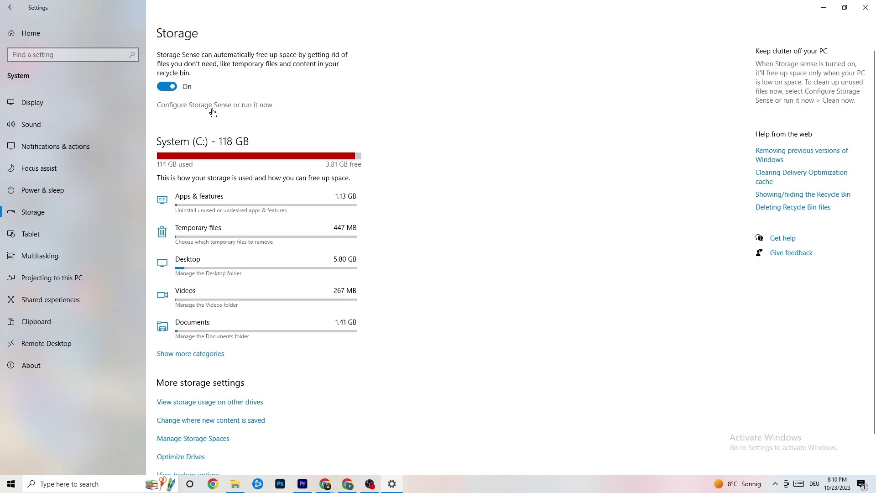
# Keep Storage Sense running every week, run Clean now, and return to Settings home
pyautogui.click(242, 108)
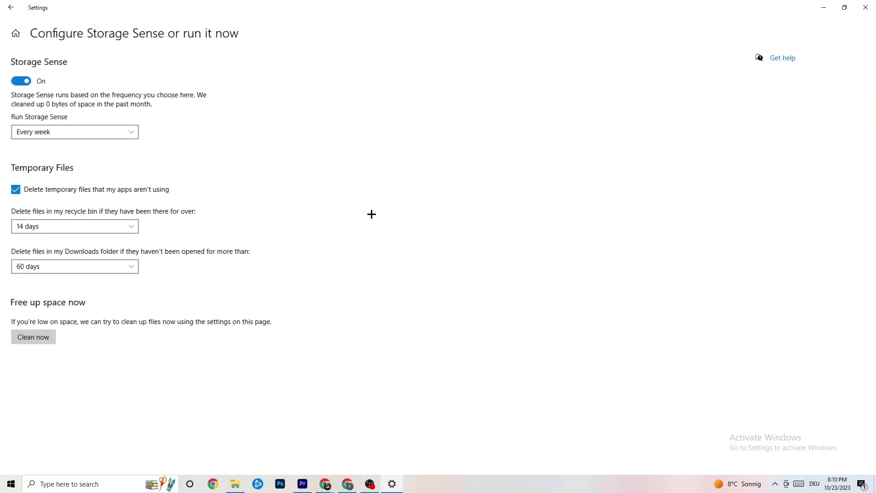
pyautogui.click(109, 132)
pyautogui.click(272, 130)
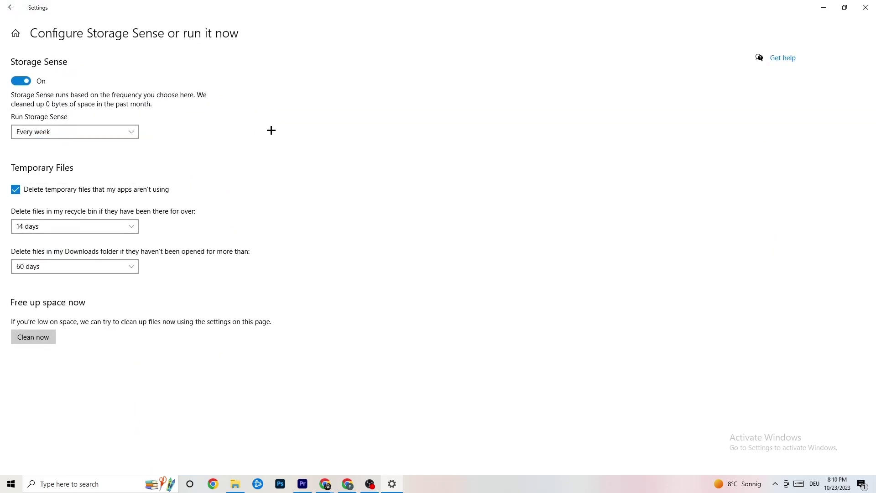
pyautogui.click(51, 339)
pyautogui.click(14, 9)
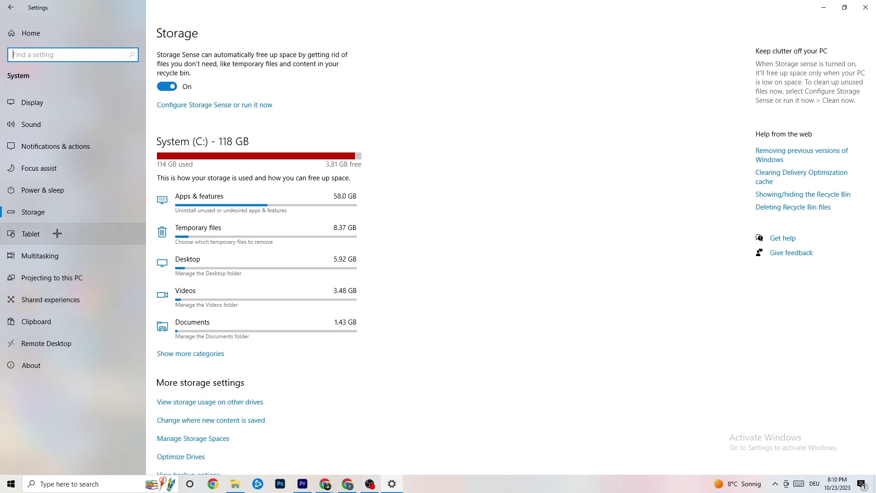
pyautogui.click(3, 4)
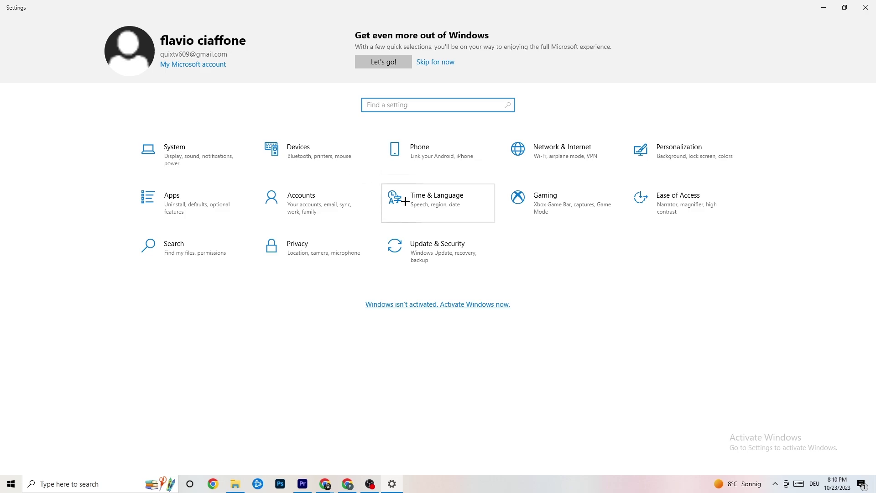
pyautogui.click(195, 201)
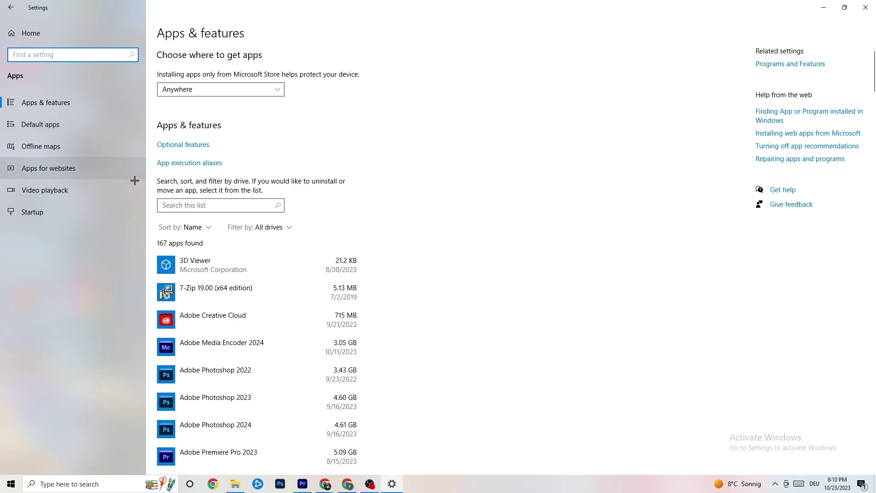
pyautogui.click(69, 126)
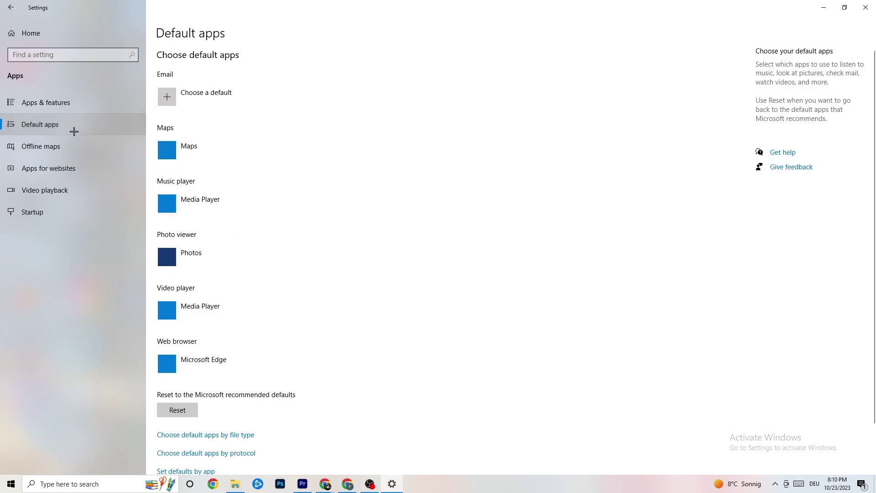
pyautogui.click(73, 104)
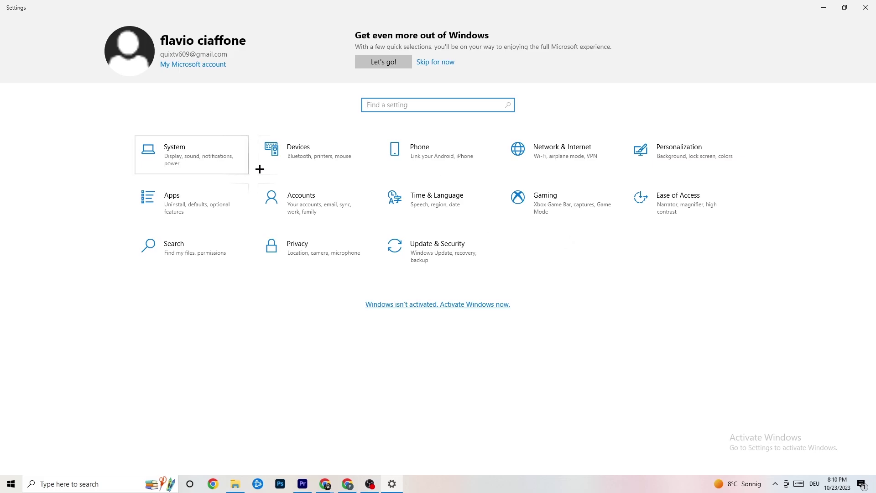
# Review Gaming's Xbox Game Bar, Captures and Game Mode pages, then open Update & Security
pyautogui.click(569, 213)
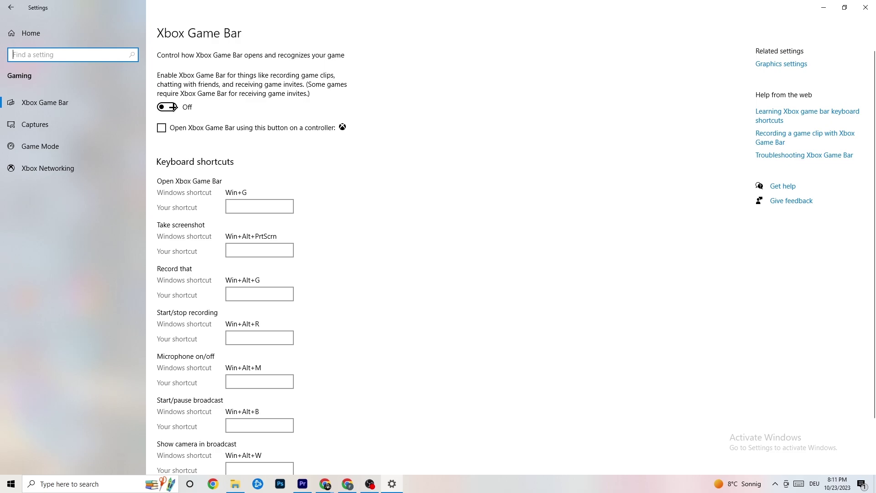
pyautogui.click(77, 122)
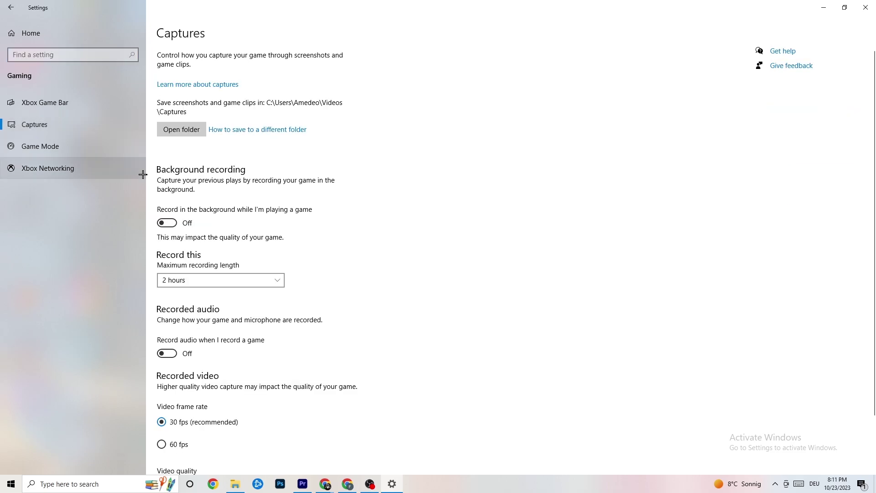
pyautogui.scroll(-2, 303, 191)
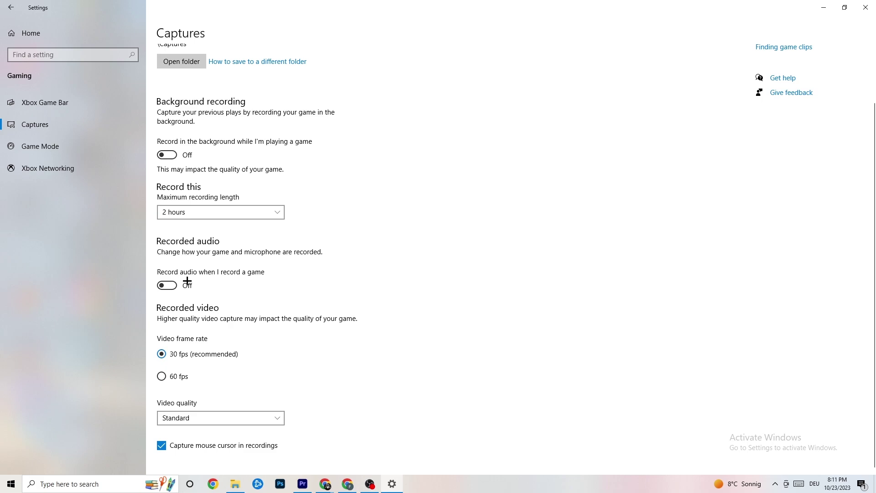
pyautogui.click(58, 145)
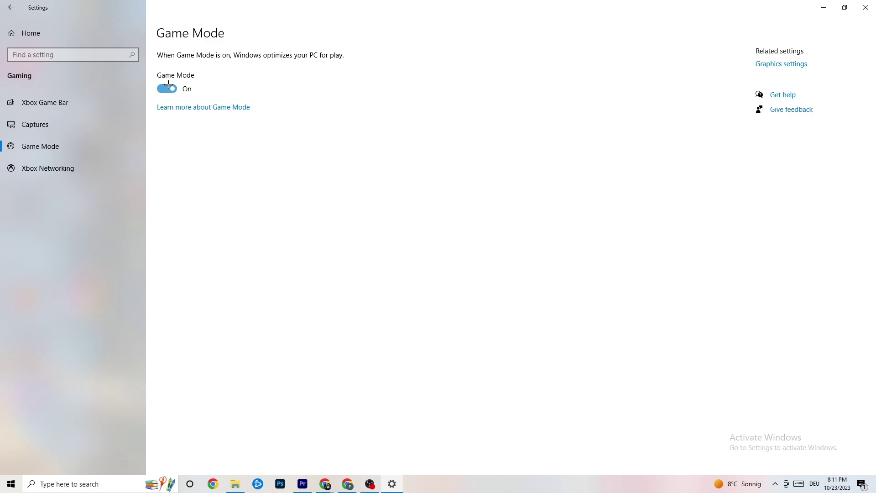
pyautogui.click(11, 7)
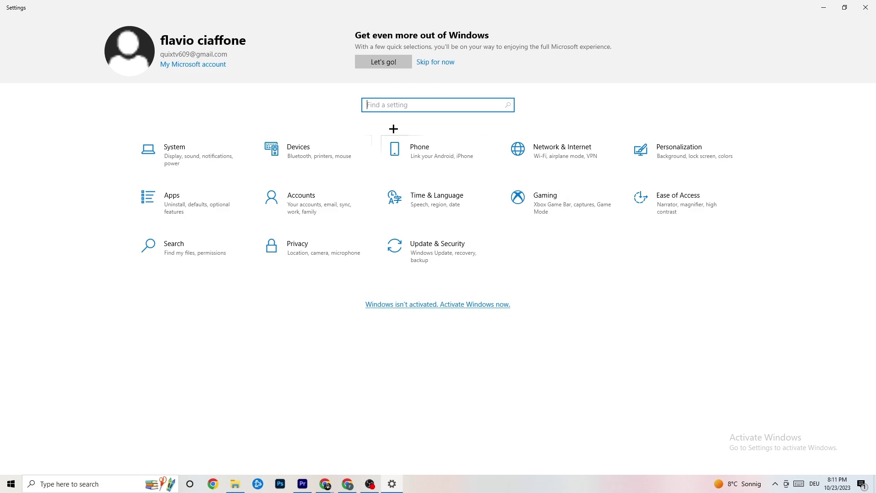
pyautogui.click(445, 247)
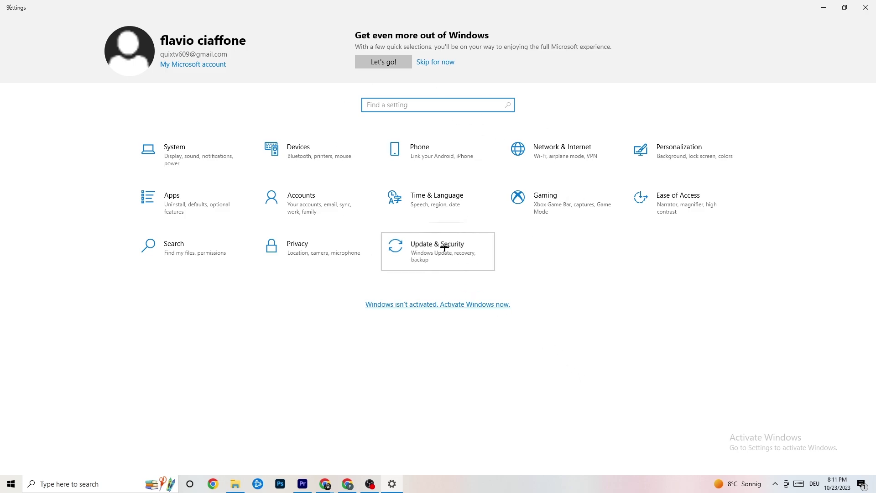